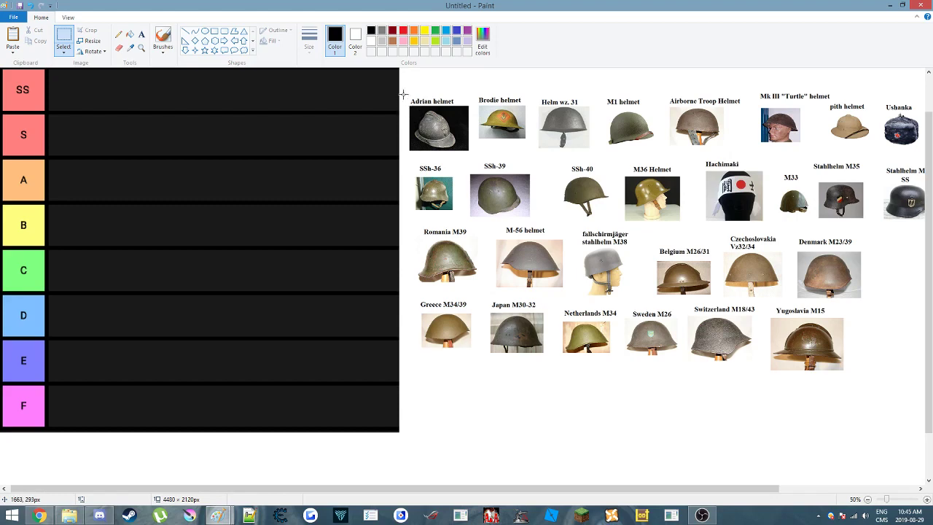
# Move the Adrian helmet picture with its label to the start of tier row B
pyautogui.moveTo(402, 93); pyautogui.dragTo(444, 136)
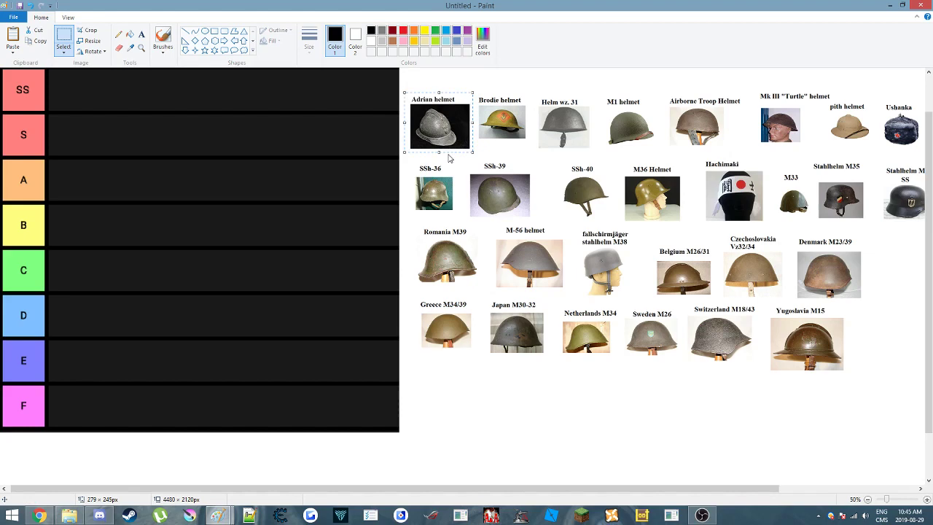
pyautogui.moveTo(444, 137); pyautogui.dragTo(443, 133)
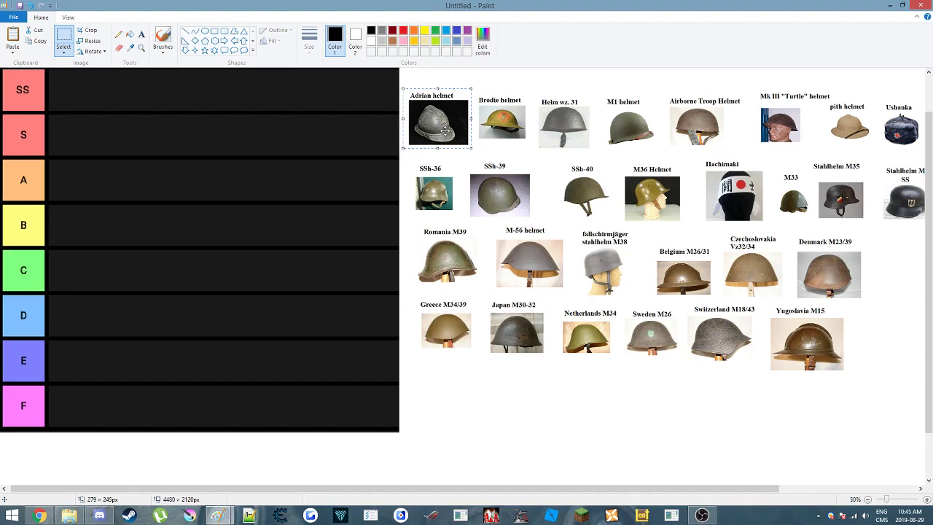
pyautogui.moveTo(444, 131); pyautogui.dragTo(85, 238)
pyautogui.click(446, 88)
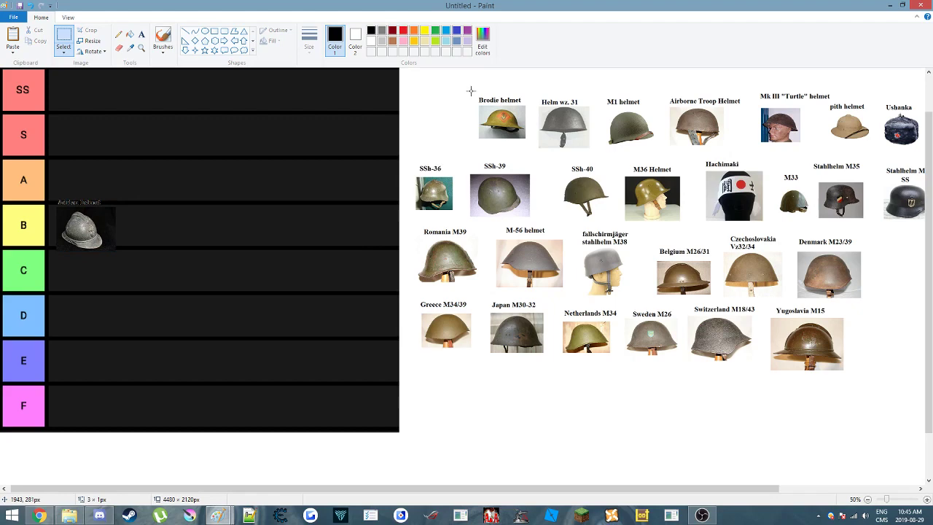
# Move the Brodie helmet picture with its label into tier row B, beside the Adrian helmet
pyautogui.moveTo(470, 91); pyautogui.dragTo(529, 144)
pyautogui.moveTo(514, 130); pyautogui.dragTo(498, 127)
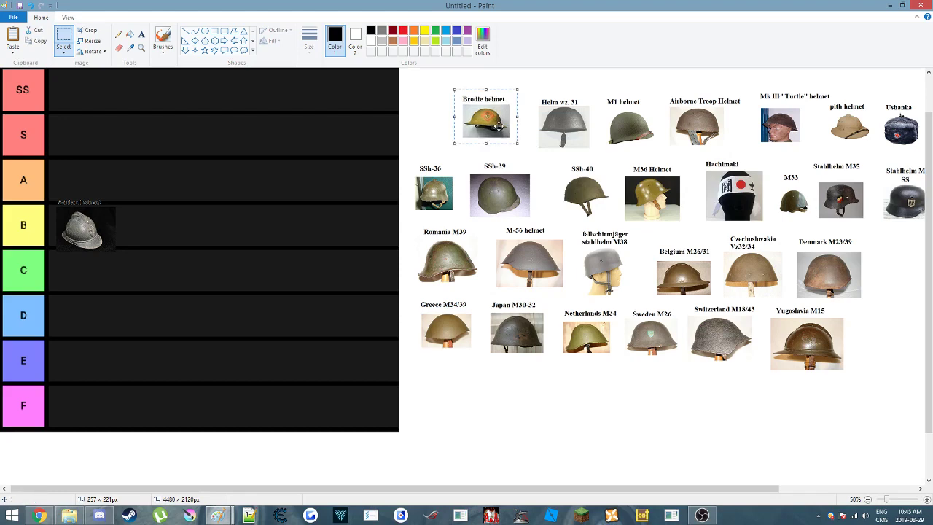
pyautogui.press('Escape')
pyautogui.moveTo(462, 94); pyautogui.dragTo(160, 235)
pyautogui.press('Escape')
# Move the Helm wz. 31 picture with its label to the start of tier row D
pyautogui.moveTo(531, 95); pyautogui.dragTo(552, 142)
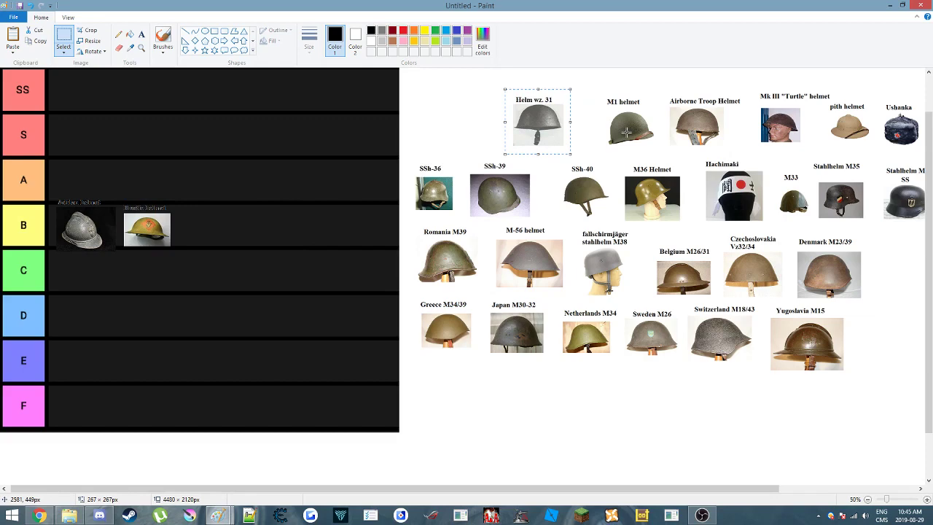
pyautogui.moveTo(549, 130); pyautogui.dragTo(81, 319)
pyautogui.click(583, 102)
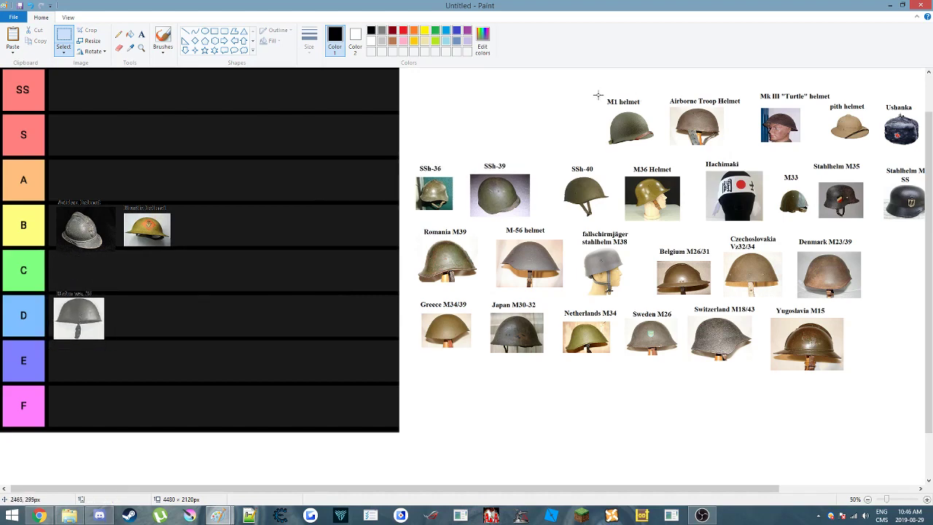
# Move the M1 helmet picture with its label to the start of tier row A
pyautogui.moveTo(599, 95); pyautogui.dragTo(604, 134)
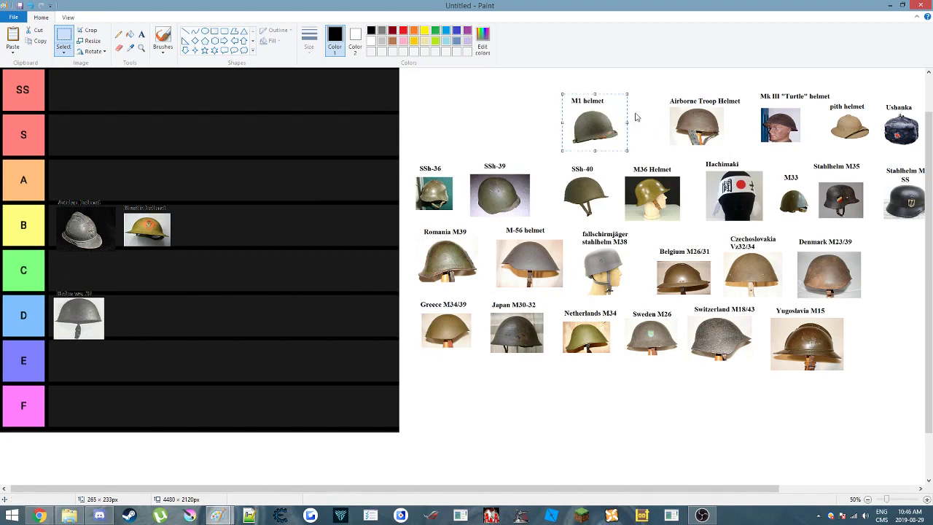
pyautogui.moveTo(601, 118); pyautogui.dragTo(471, 135)
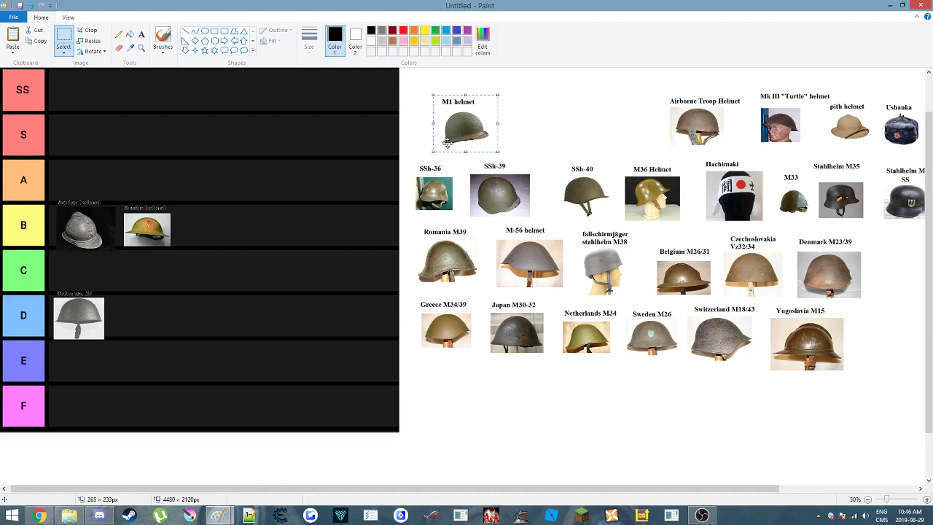
pyautogui.click(457, 135)
pyautogui.moveTo(457, 136); pyautogui.dragTo(63, 189)
pyautogui.click(513, 119)
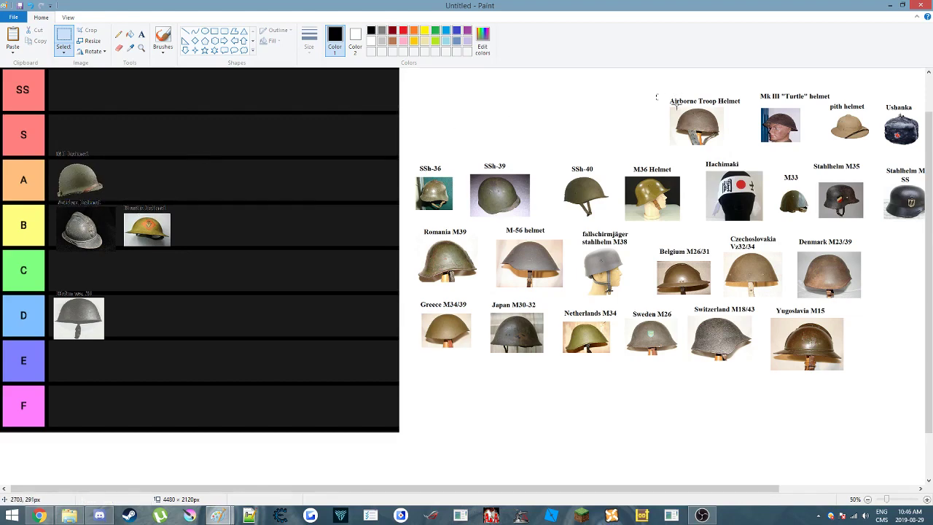
# Place the labelled Airborne Troop Helmet in tier row E and the Mk III "Turtle" helmet picture, without its label, beside it
pyautogui.moveTo(656, 94); pyautogui.dragTo(83, 371)
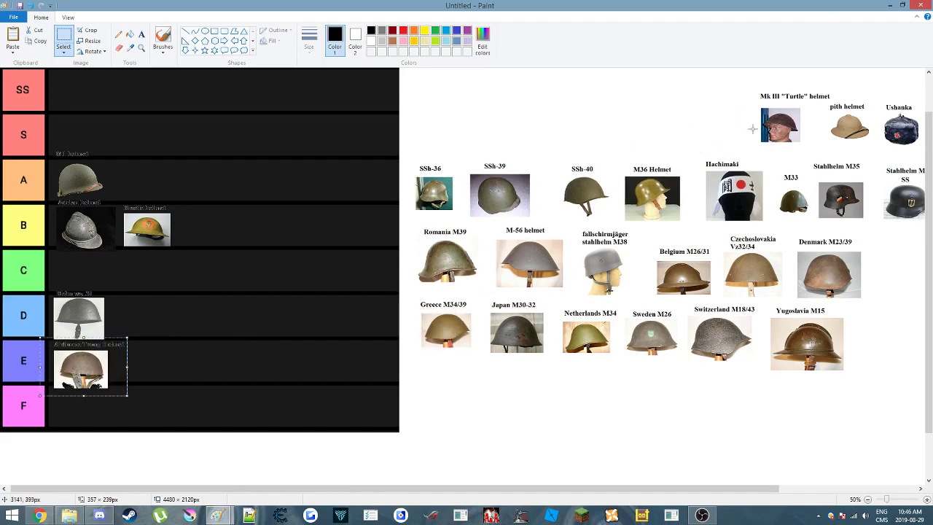
pyautogui.moveTo(750, 78); pyautogui.dragTo(798, 129)
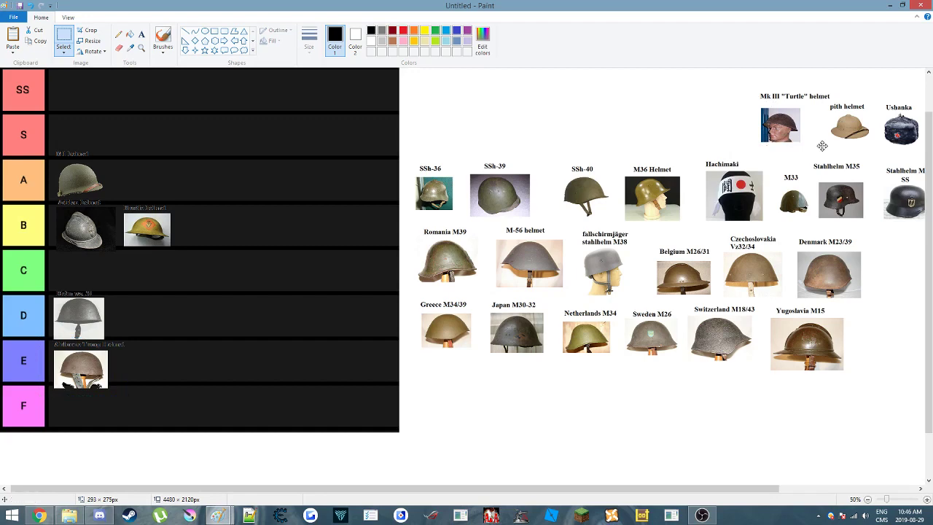
pyautogui.click(744, 114)
pyautogui.moveTo(757, 104); pyautogui.dragTo(149, 366)
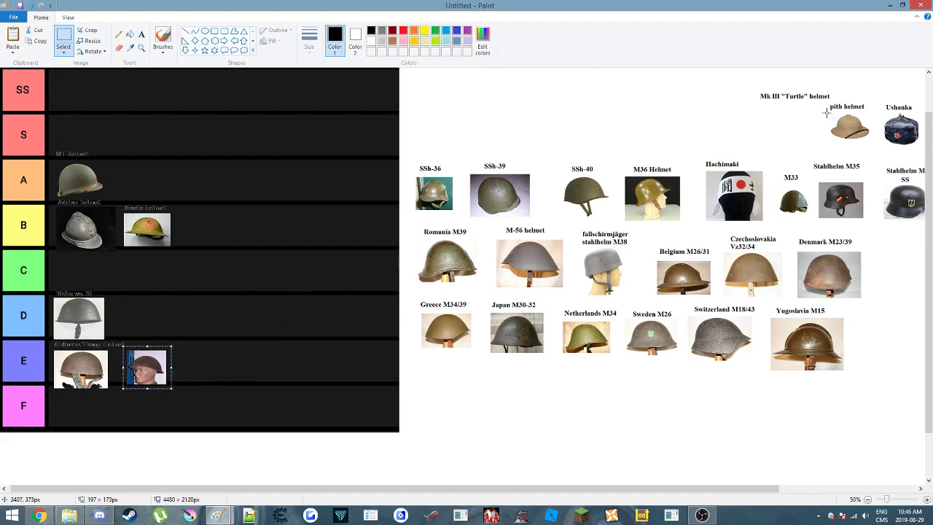
# Move the pith helmet picture, without its label, to the start of tier row C
pyautogui.moveTo(824, 110); pyautogui.dragTo(511, 130)
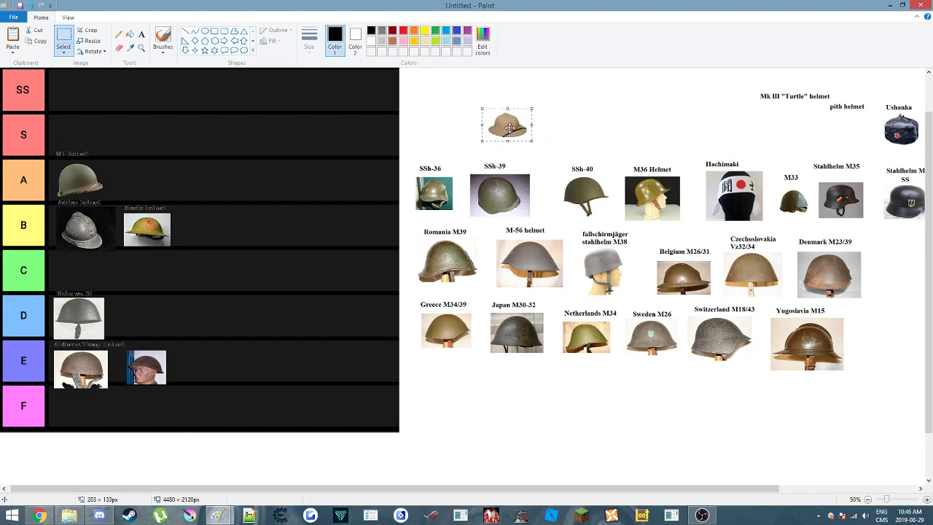
pyautogui.moveTo(511, 130); pyautogui.dragTo(502, 136)
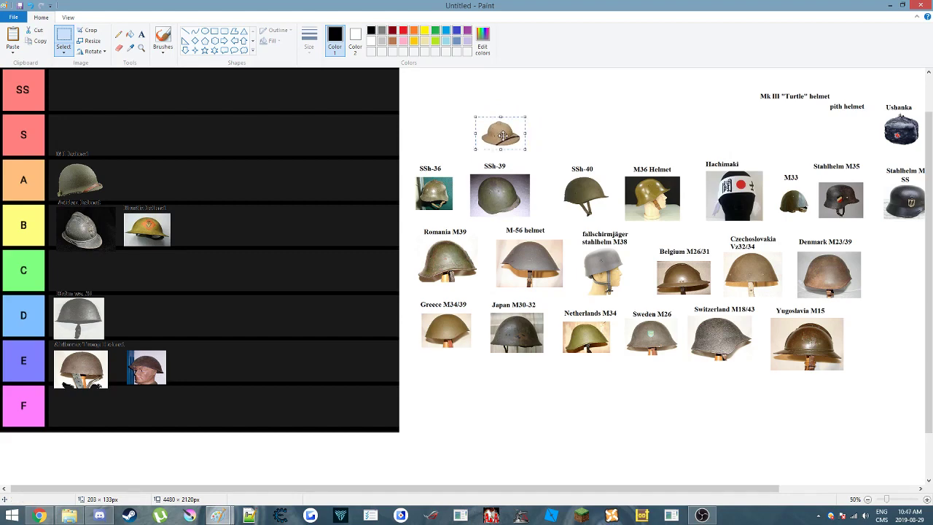
pyautogui.moveTo(502, 136); pyautogui.dragTo(74, 272)
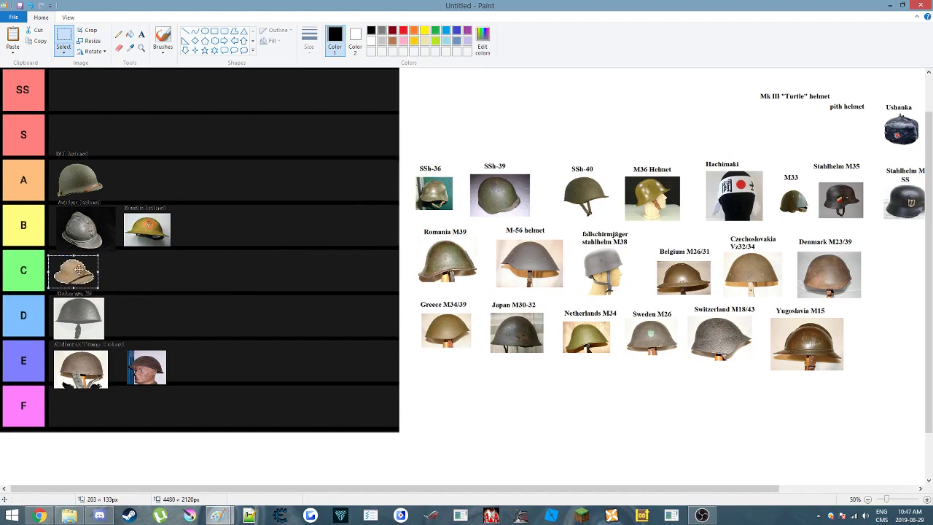
pyautogui.click(595, 156)
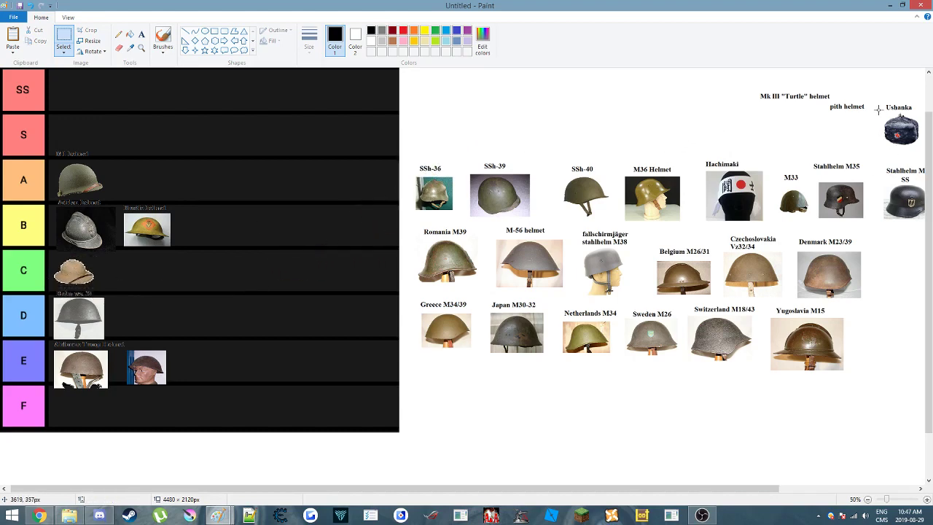
# Move the Ushanka picture, without its label, to the start of tier row SS
pyautogui.moveTo(879, 111); pyautogui.dragTo(509, 133)
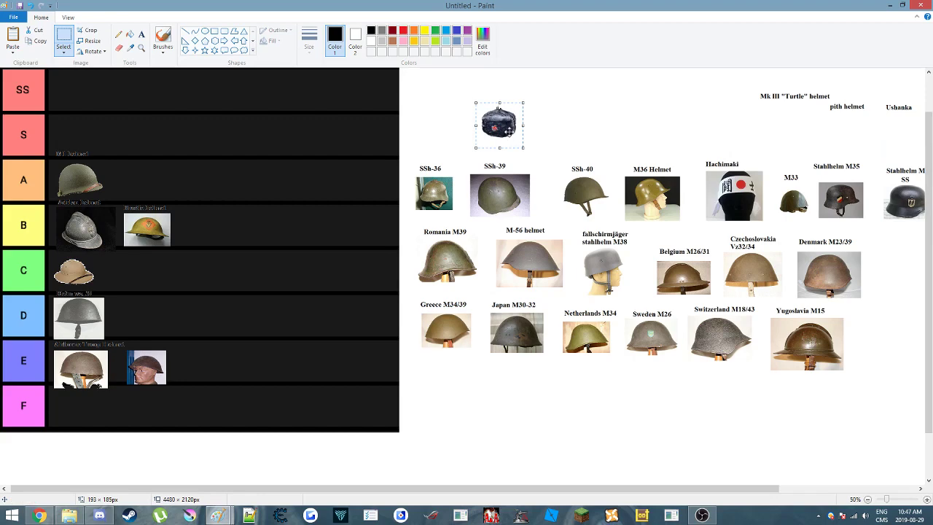
pyautogui.moveTo(508, 130); pyautogui.dragTo(78, 94)
pyautogui.click(425, 112)
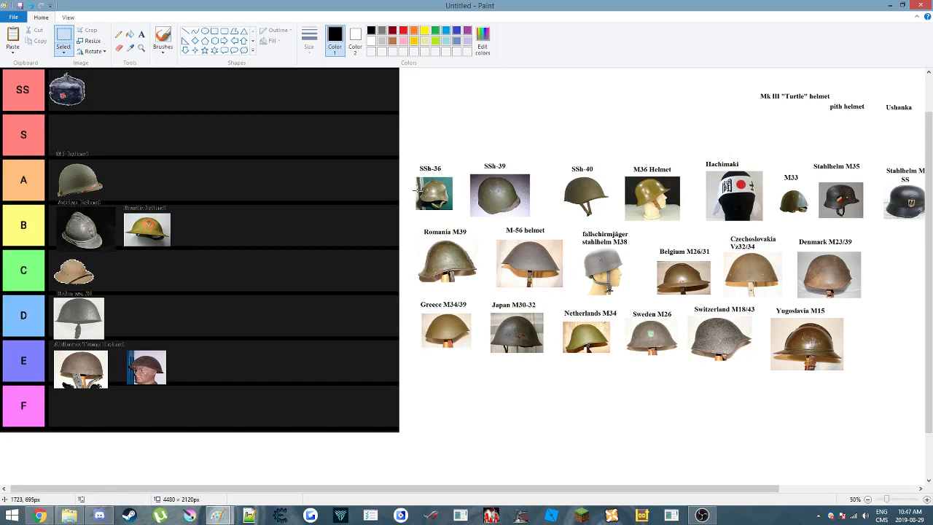
# Move the SSh-36 helmet picture, without its label, into tier row B after the Brodie helmet
pyautogui.moveTo(412, 170); pyautogui.dragTo(467, 221)
pyautogui.click(404, 143)
pyautogui.moveTo(408, 146); pyautogui.dragTo(616, 223)
pyautogui.click(437, 178)
pyautogui.moveTo(413, 172); pyautogui.dragTo(460, 216)
pyautogui.press('Escape')
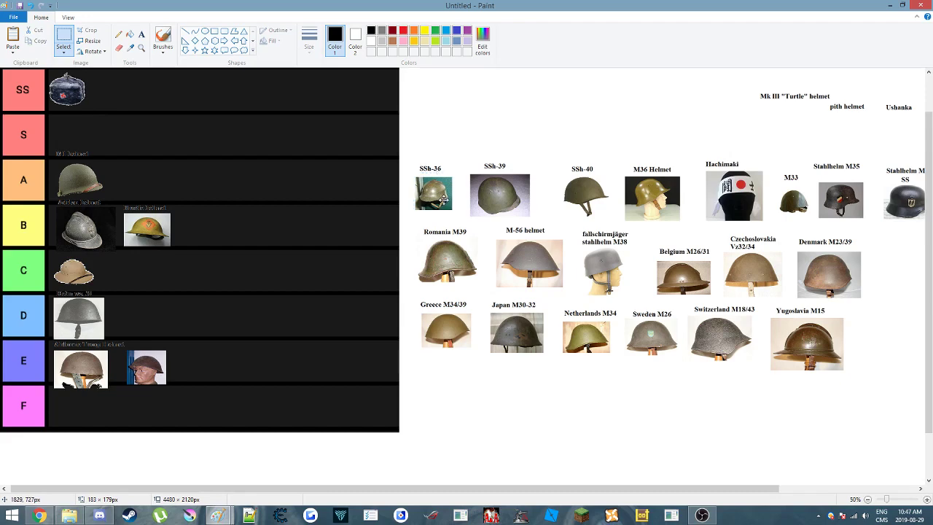
pyautogui.moveTo(441, 202); pyautogui.dragTo(208, 235)
# Move the SSh-39 helmet picture, without its label, into tier row A beside the M1 helmet
pyautogui.moveTo(464, 169); pyautogui.dragTo(535, 221)
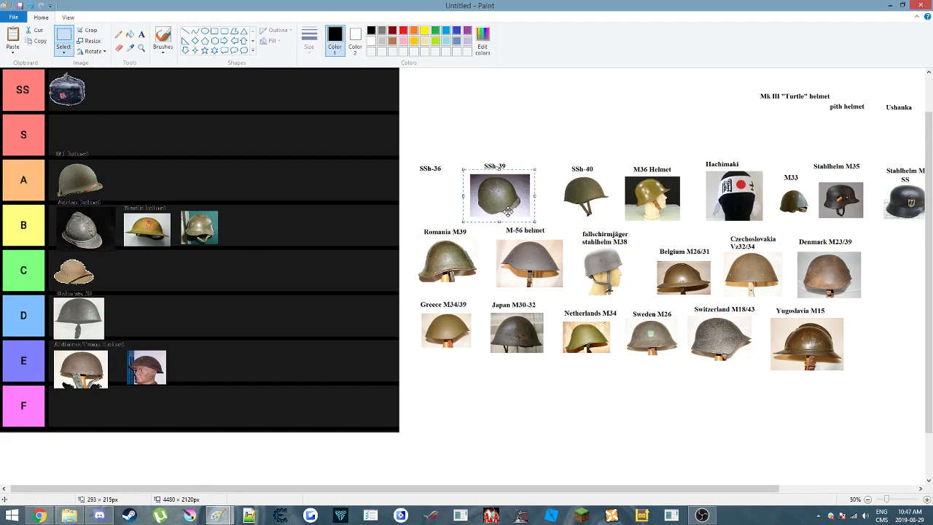
pyautogui.moveTo(500, 197); pyautogui.dragTo(162, 185)
pyautogui.click(518, 119)
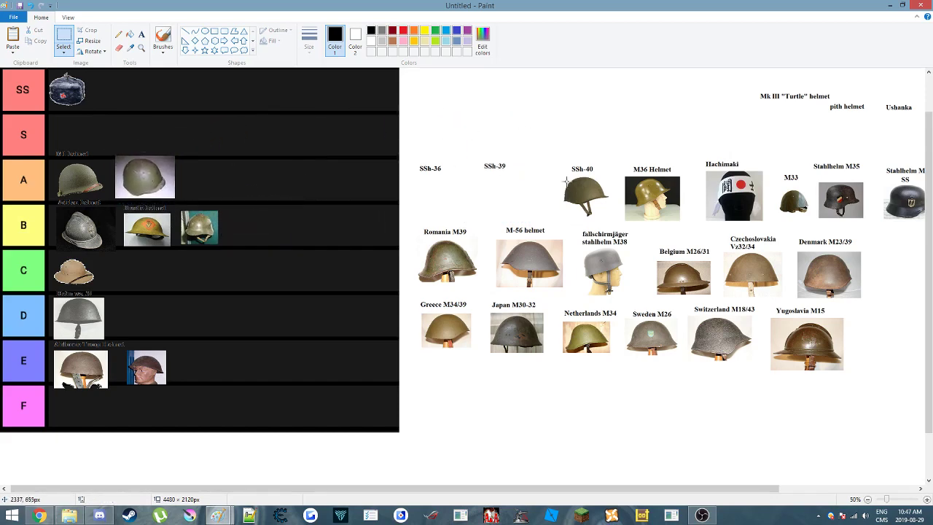
# Move the SSh-40 helmet picture, without its label, to the start of tier row S
pyautogui.moveTo(556, 176); pyautogui.dragTo(612, 227)
pyautogui.moveTo(591, 197); pyautogui.dragTo(84, 136)
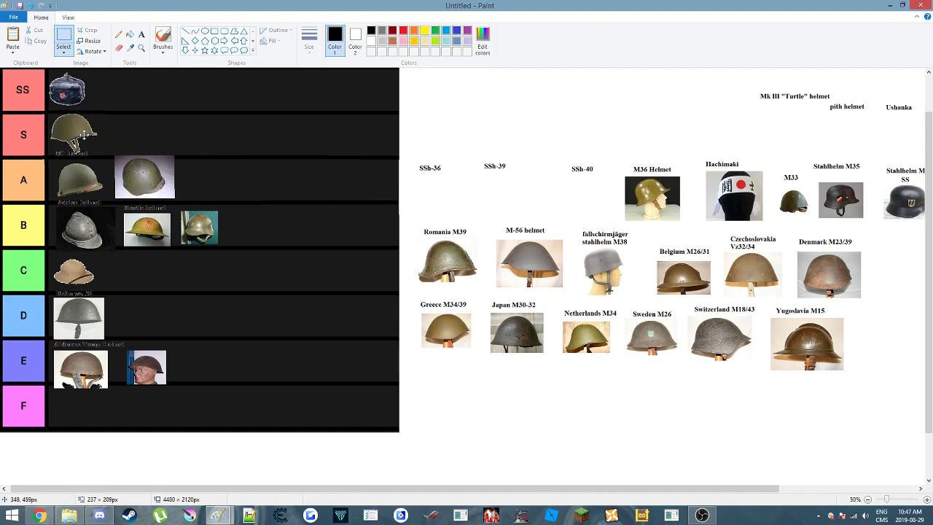
pyautogui.click(640, 208)
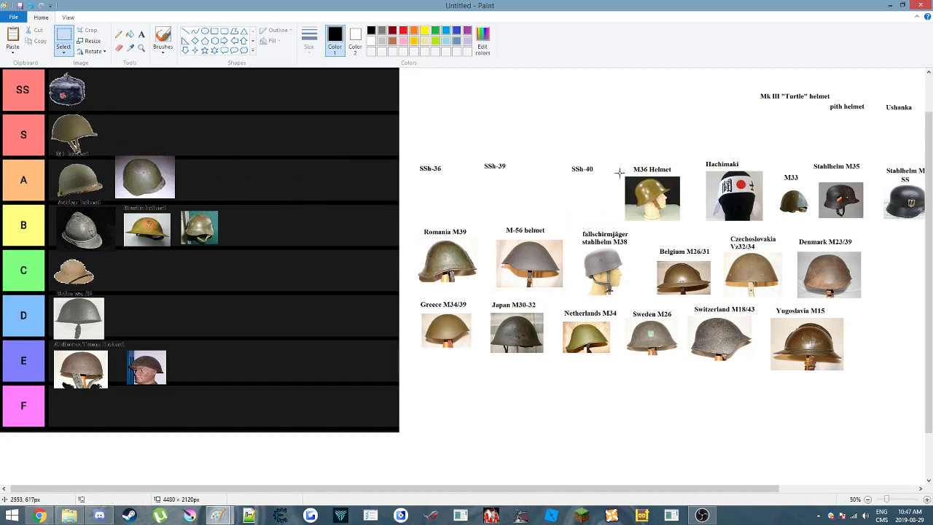
# Move the M36 helmet picture, without its label, into tier row B after the SSh-36
pyautogui.moveTo(620, 173); pyautogui.dragTo(524, 145)
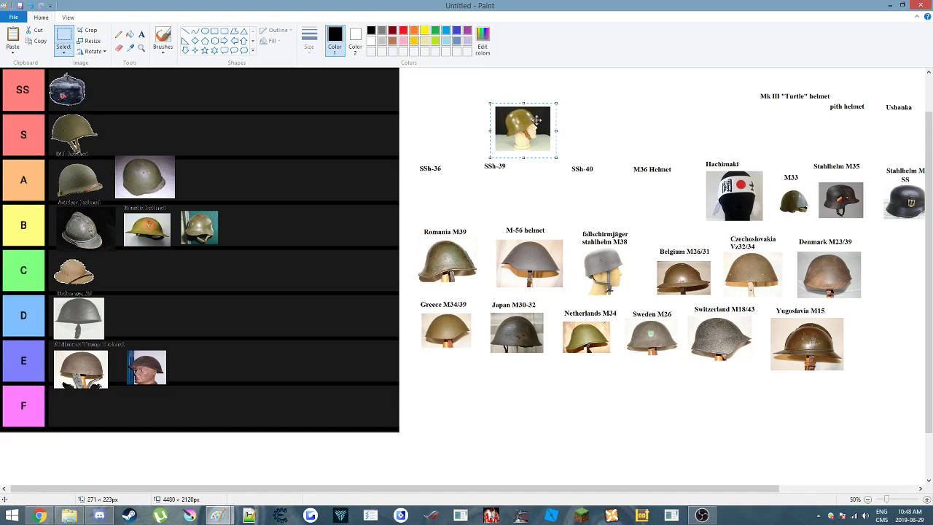
pyautogui.moveTo(536, 120); pyautogui.dragTo(511, 124)
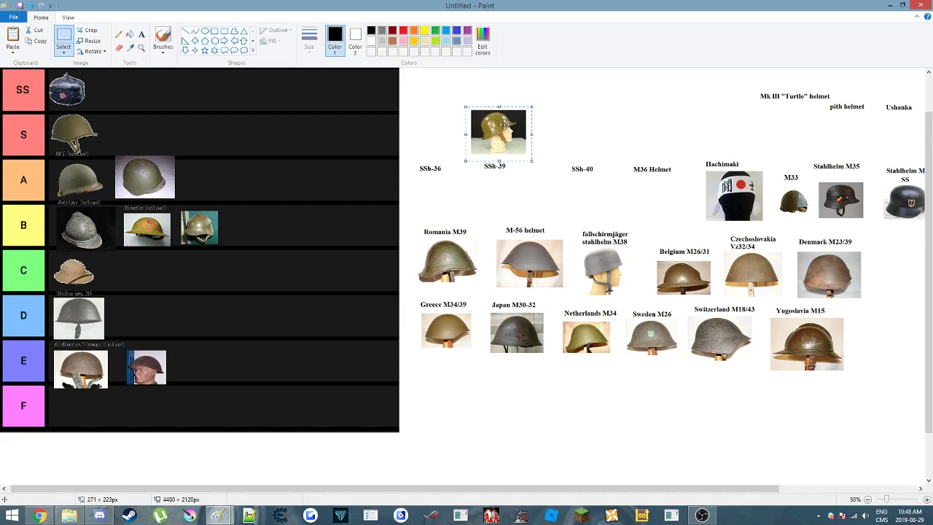
pyautogui.moveTo(506, 138); pyautogui.dragTo(265, 234)
pyautogui.click(725, 204)
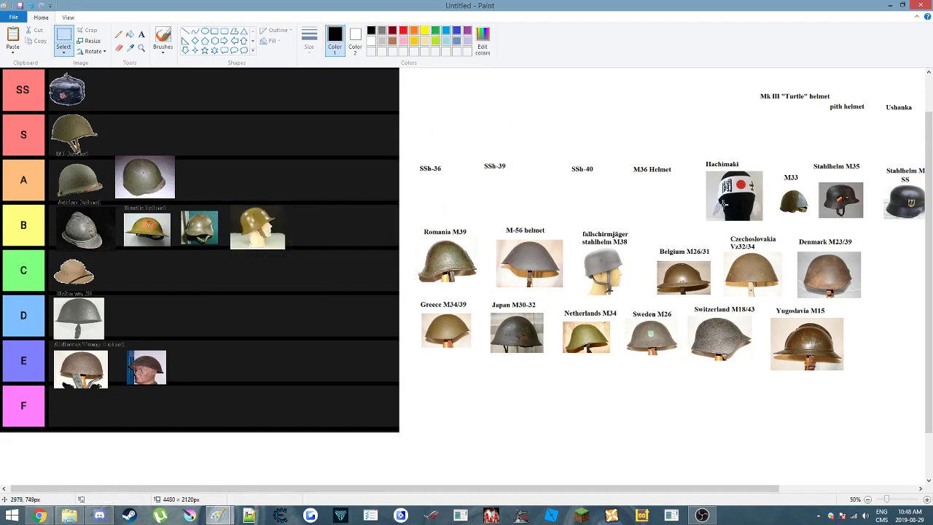
# Move the Hachimaki picture into tier row A after the SSh-39, and the M33 helmet picture into tier row F
pyautogui.moveTo(704, 167); pyautogui.dragTo(460, 141)
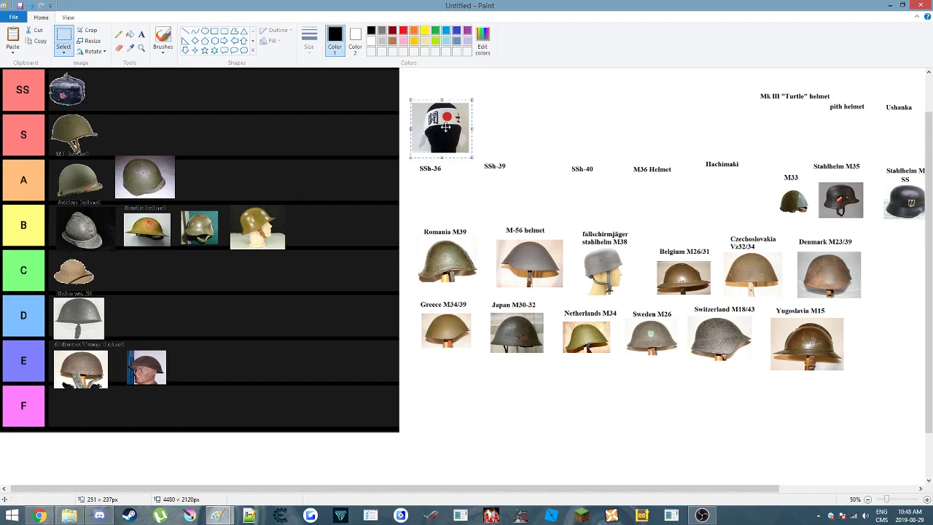
pyautogui.moveTo(445, 130); pyautogui.dragTo(474, 132)
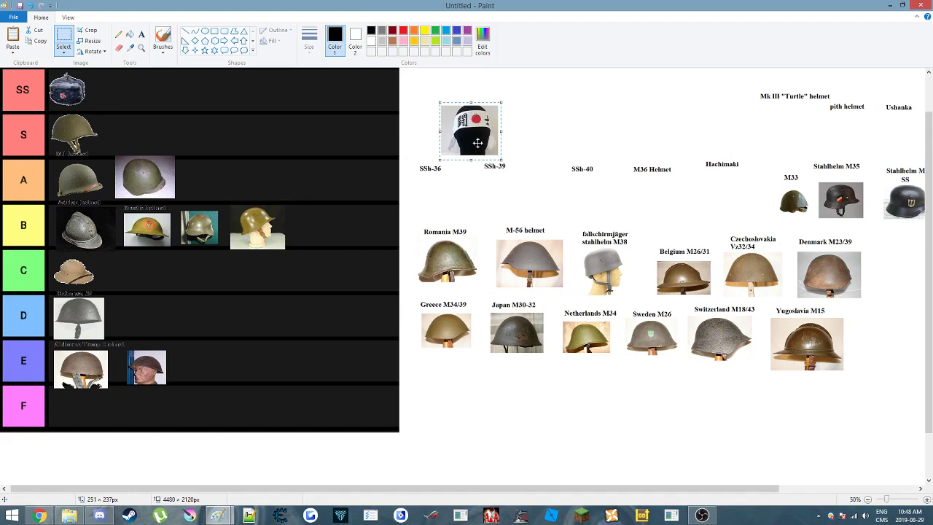
pyautogui.moveTo(478, 143); pyautogui.dragTo(225, 186)
pyautogui.click(277, 166)
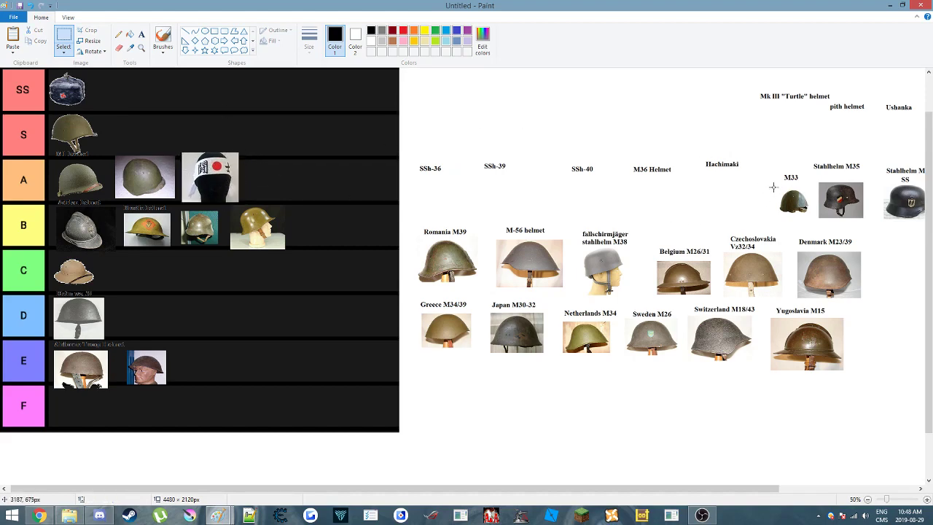
pyautogui.moveTo(773, 187)
pyautogui.mouseDown()
pyautogui.moveTo(818, 224)
pyautogui.moveTo(77, 415)
pyautogui.mouseUp()
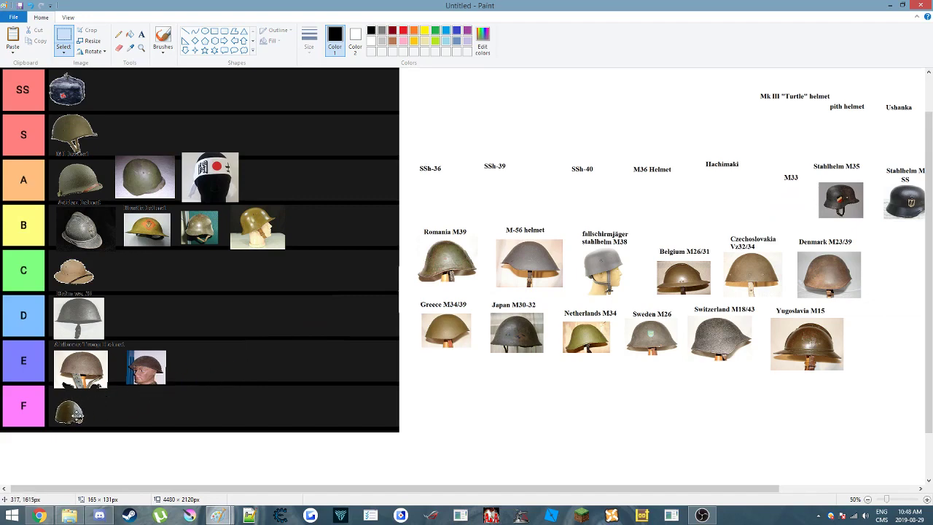
pyautogui.click(493, 221)
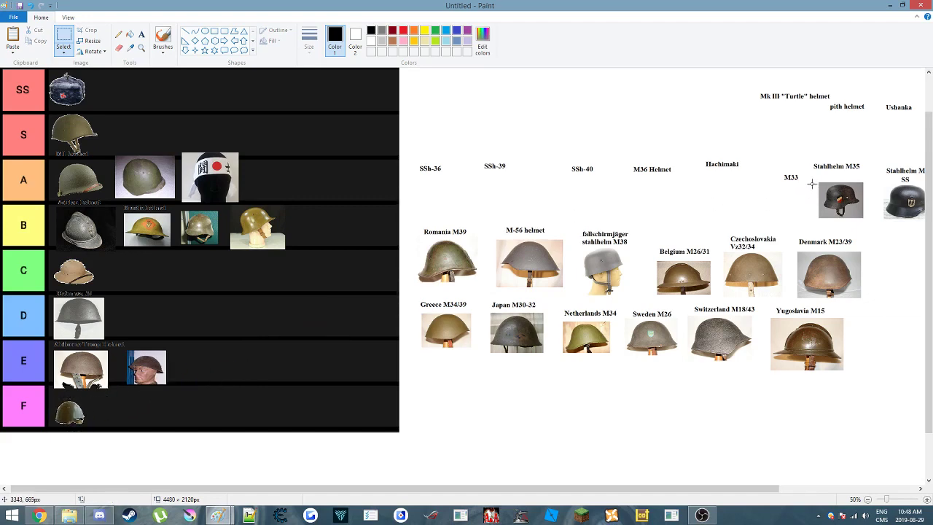
# Move the Stahlhelm M35 picture, without its label, into tier row S beside the SSh-40
pyautogui.moveTo(814, 177); pyautogui.dragTo(866, 224)
pyautogui.moveTo(848, 212); pyautogui.dragTo(548, 139)
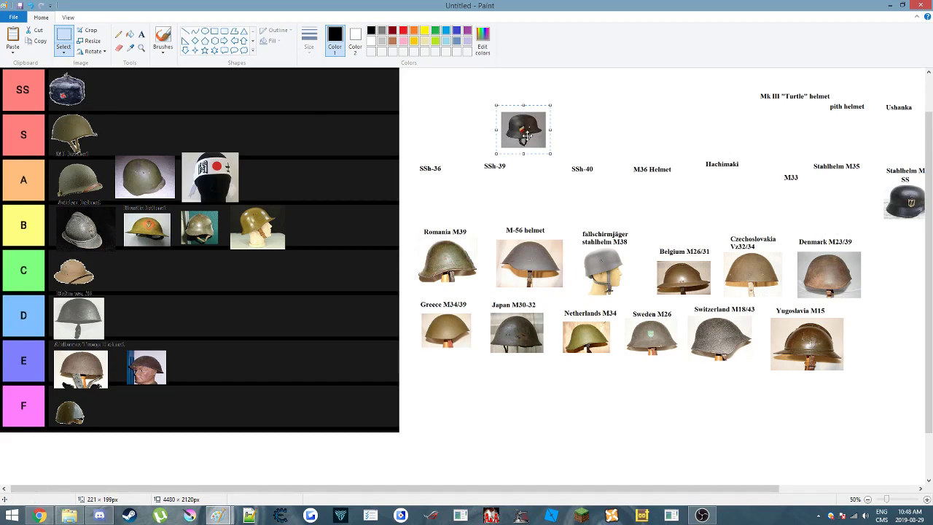
pyautogui.moveTo(528, 136); pyautogui.dragTo(496, 135)
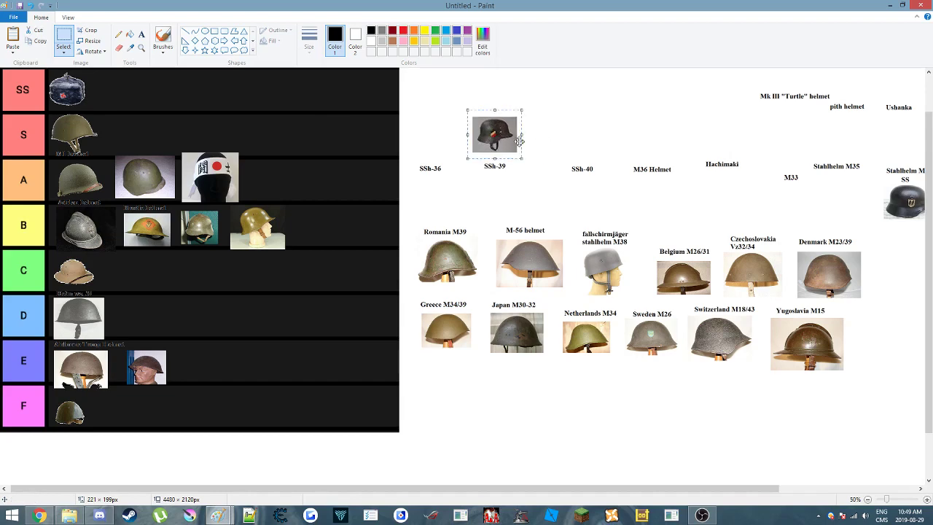
pyautogui.moveTo(495, 147); pyautogui.dragTo(461, 148)
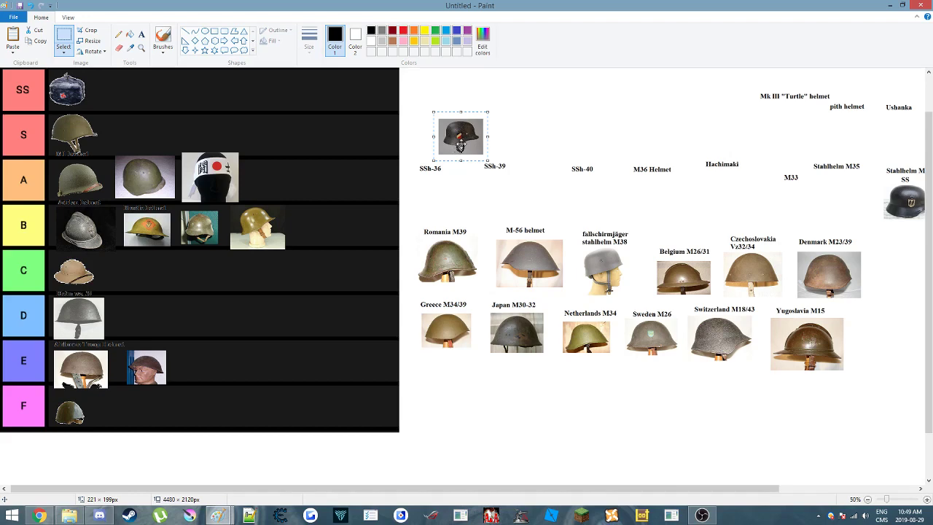
pyautogui.moveTo(460, 146); pyautogui.dragTo(126, 145)
pyautogui.click(910, 261)
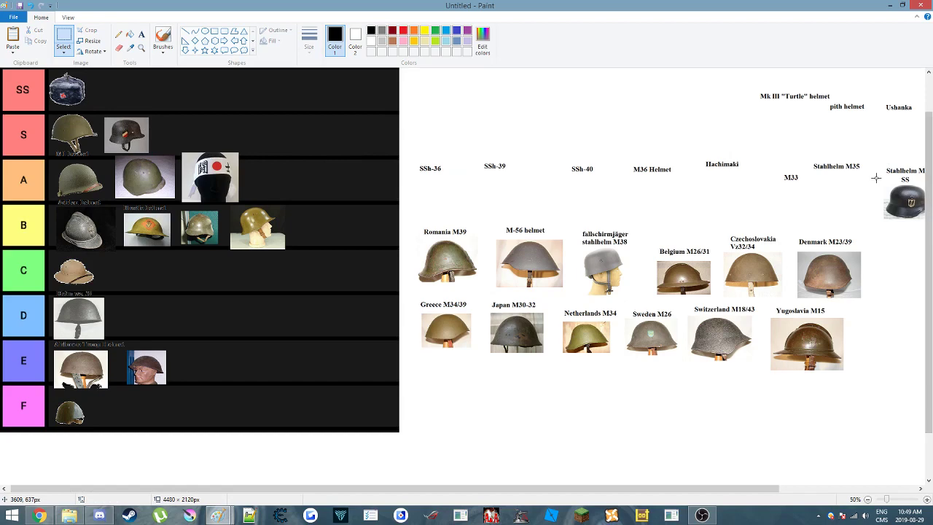
# Move the Stahlhelm M35 SS picture, without its label, into tier row SS beside the Ushanka
pyautogui.hscroll(2, 810, 332)
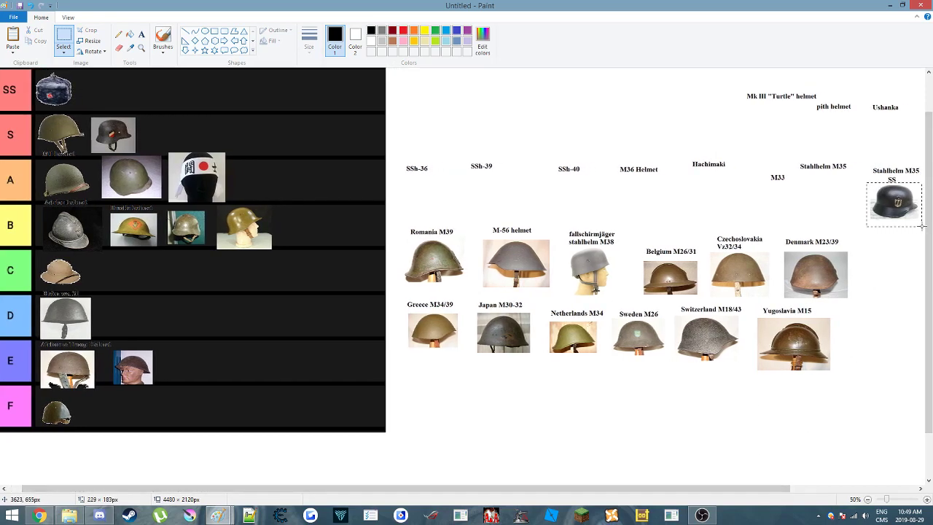
pyautogui.moveTo(910, 221); pyautogui.dragTo(122, 109)
pyautogui.moveTo(246, 488); pyautogui.dragTo(232, 489)
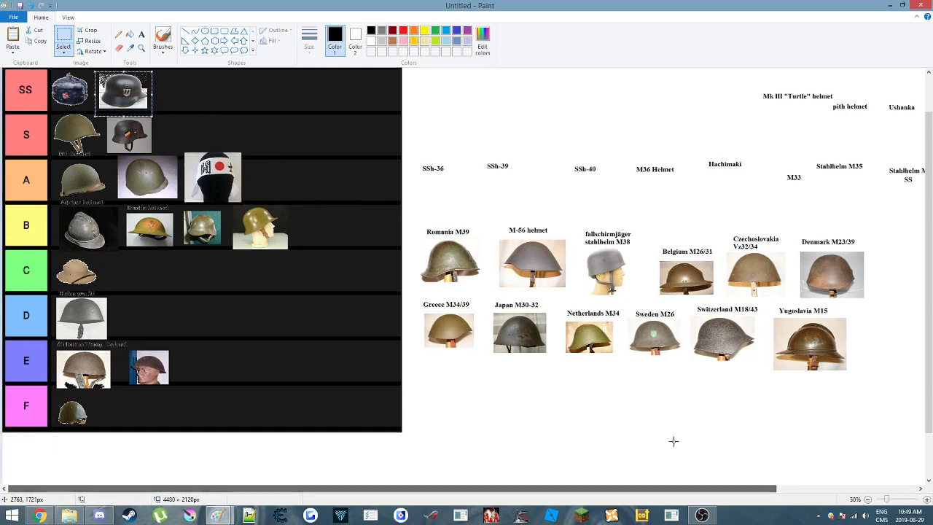
pyautogui.click(716, 425)
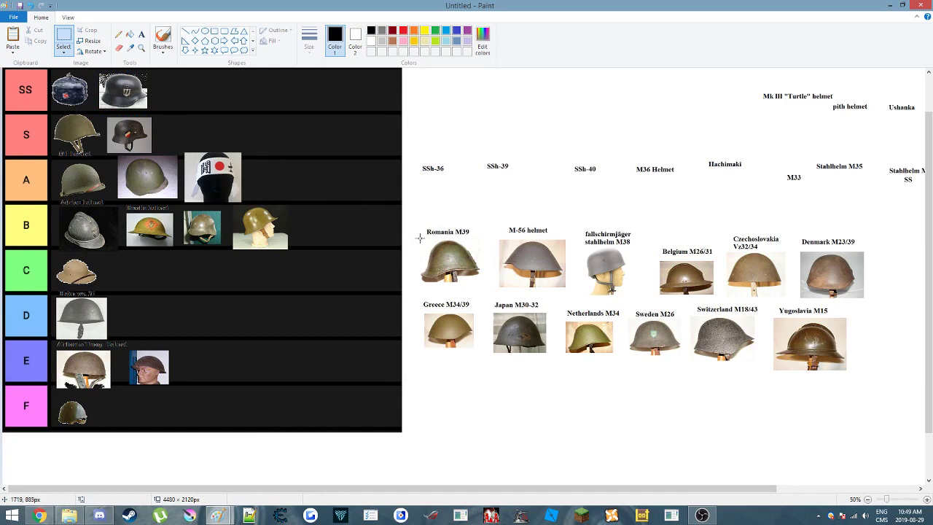
# Move the Romania M39 helmet picture, without its label, to the second place in tier row D
pyautogui.moveTo(417, 239); pyautogui.dragTo(486, 293)
pyautogui.moveTo(446, 264); pyautogui.dragTo(146, 326)
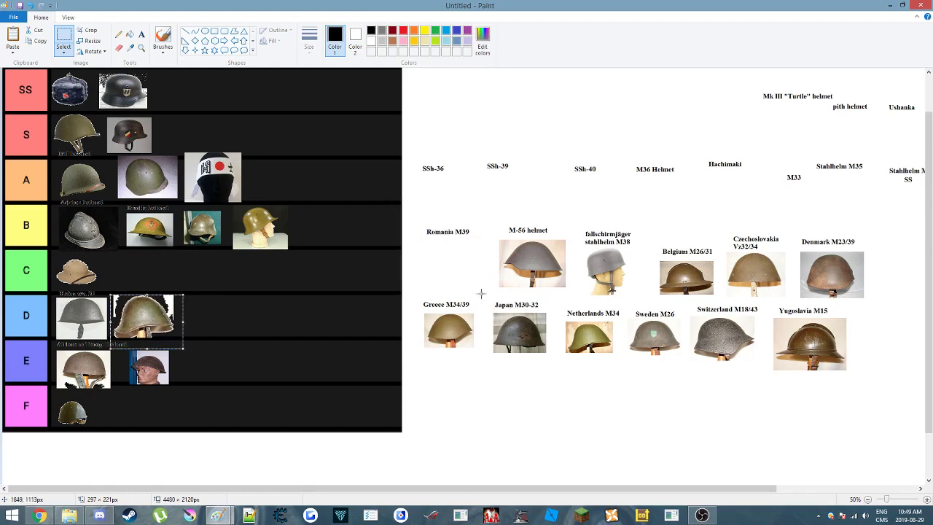
pyautogui.click(480, 277)
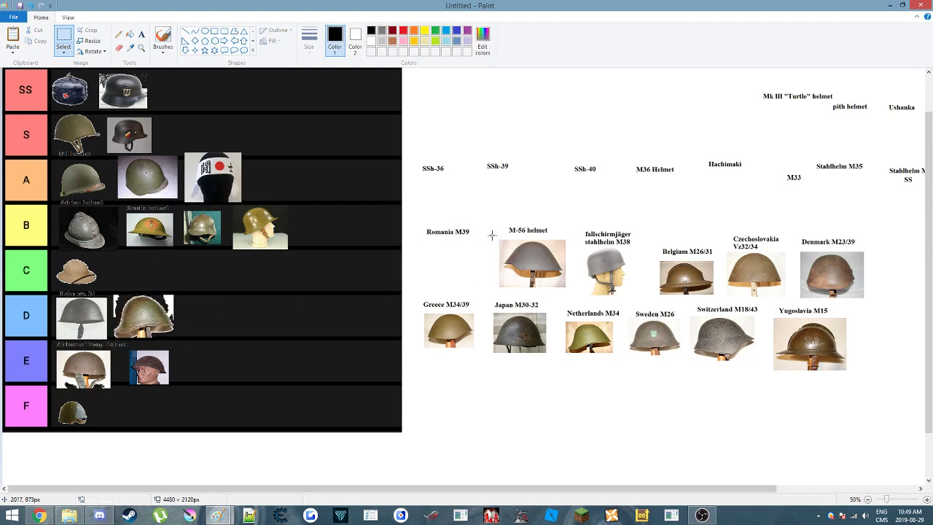
# Move the M-56 helmet picture below the tier list and the fallschirmjäger stahlhelm M38 picture into tier row F after the M33
pyautogui.moveTo(493, 235); pyautogui.dragTo(56, 475)
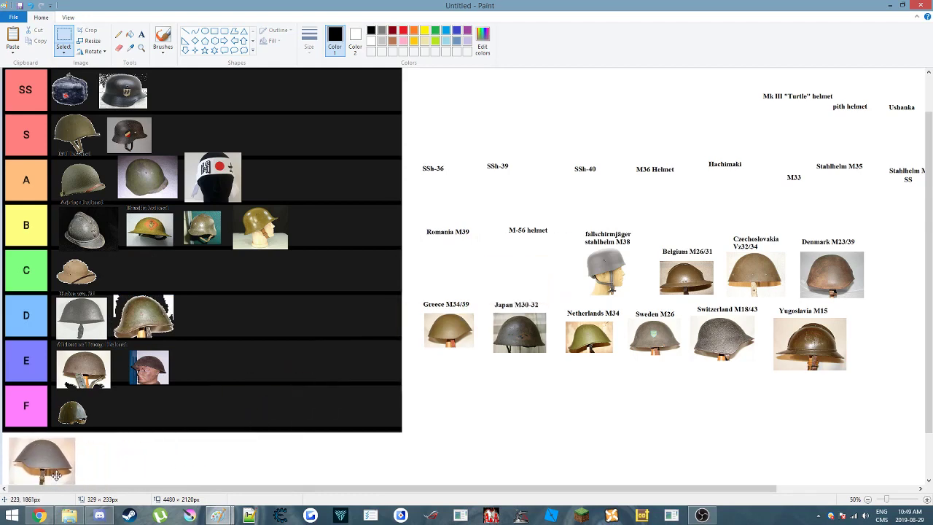
pyautogui.click(338, 464)
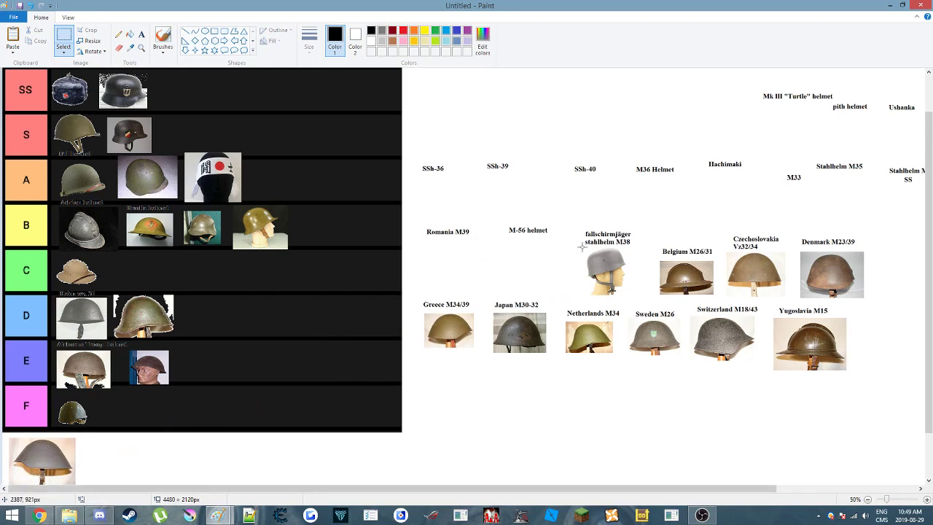
pyautogui.moveTo(577, 247)
pyautogui.mouseDown()
pyautogui.moveTo(632, 301)
pyautogui.moveTo(514, 280)
pyautogui.mouseUp()
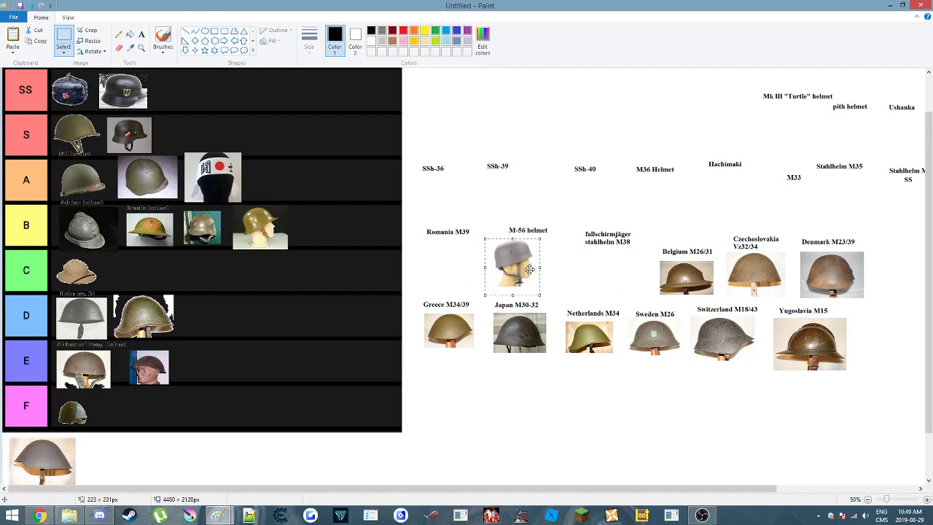
pyautogui.moveTo(530, 269); pyautogui.dragTo(145, 417)
pyautogui.click(571, 328)
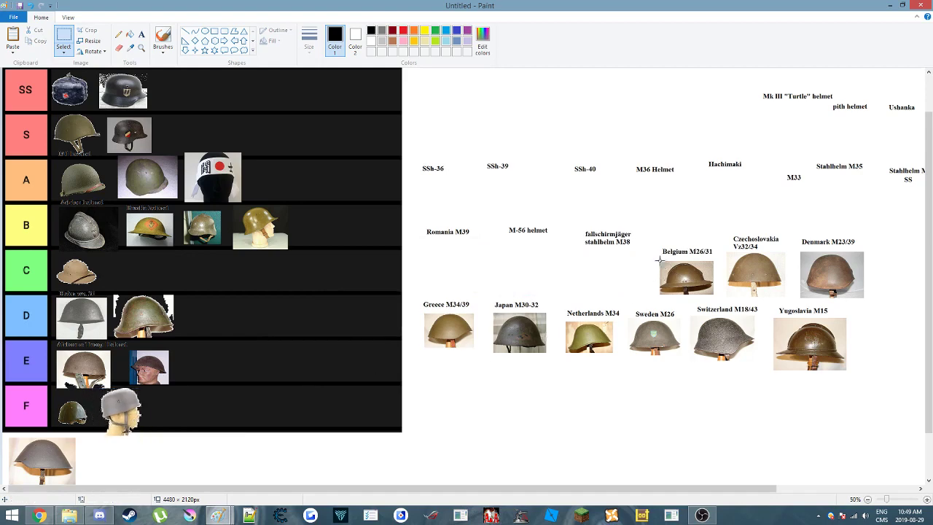
# Move the Belgium M26/31 helmet picture, without its label, to the third place in tier row E
pyautogui.moveTo(649, 255); pyautogui.dragTo(701, 283)
pyautogui.press('Escape')
pyautogui.moveTo(654, 255); pyautogui.dragTo(204, 378)
pyautogui.press('Escape')
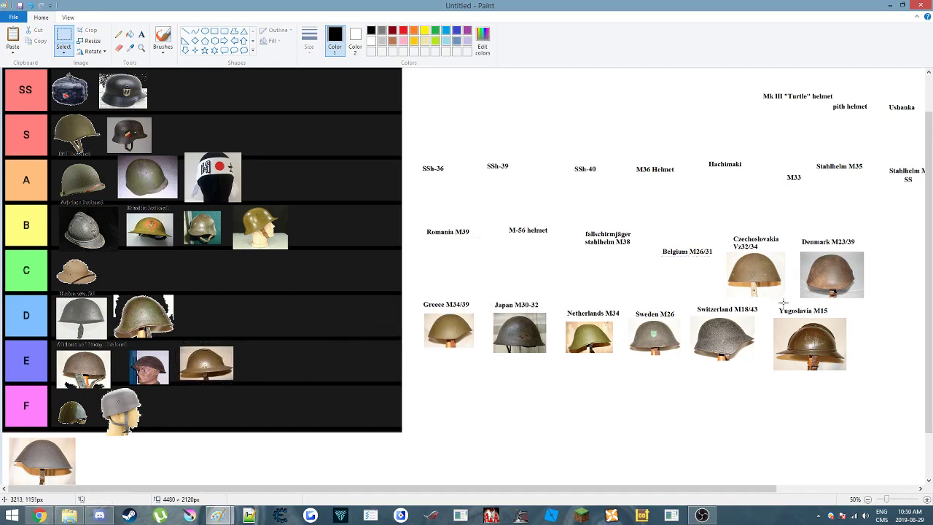
# Move the Czechoslovakia Vz32/34 and Denmark M23/39 helmet pictures, without their labels, into tier row E after the Belgium M26/31
pyautogui.moveTo(783, 302); pyautogui.dragTo(719, 252)
pyautogui.moveTo(751, 277); pyautogui.dragTo(272, 365)
pyautogui.press('Escape')
pyautogui.moveTo(794, 248); pyautogui.dragTo(361, 380)
# Move the Greece M34/39 helmet picture, without its label, into tier row F after the stahlhelm M38
pyautogui.moveTo(412, 357); pyautogui.dragTo(482, 303)
pyautogui.moveTo(449, 332); pyautogui.dragTo(180, 413)
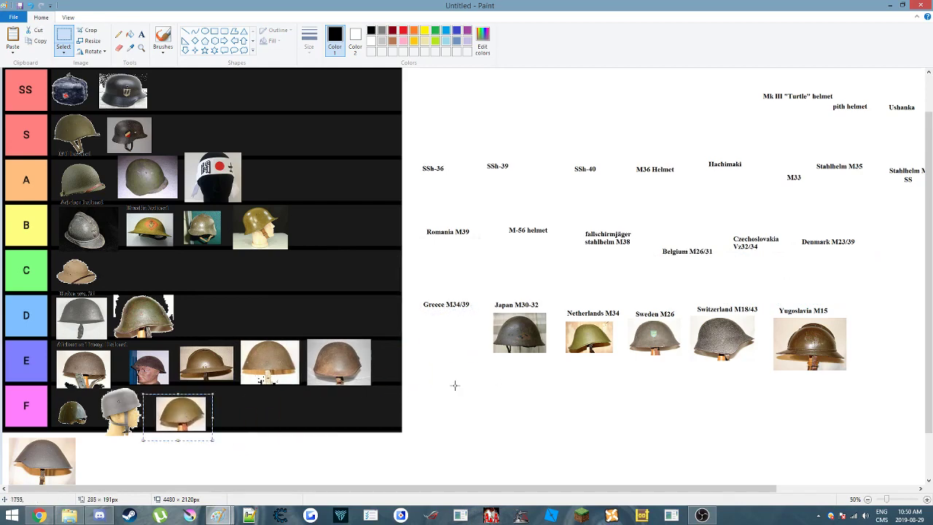
pyautogui.click(501, 366)
# Move the Japan M30-32 helmet picture, without its label, into tier row S after the Stahlhelm M35
pyautogui.moveTo(471, 374); pyautogui.dragTo(555, 310)
pyautogui.moveTo(527, 349); pyautogui.dragTo(196, 145)
pyautogui.moveTo(630, 253); pyautogui.dragTo(634, 254)
# Move the Netherlands M34 picture into tier row D after the Romania M39, and the Sweden M26 picture into tier row C
pyautogui.moveTo(554, 370); pyautogui.dragTo(620, 320)
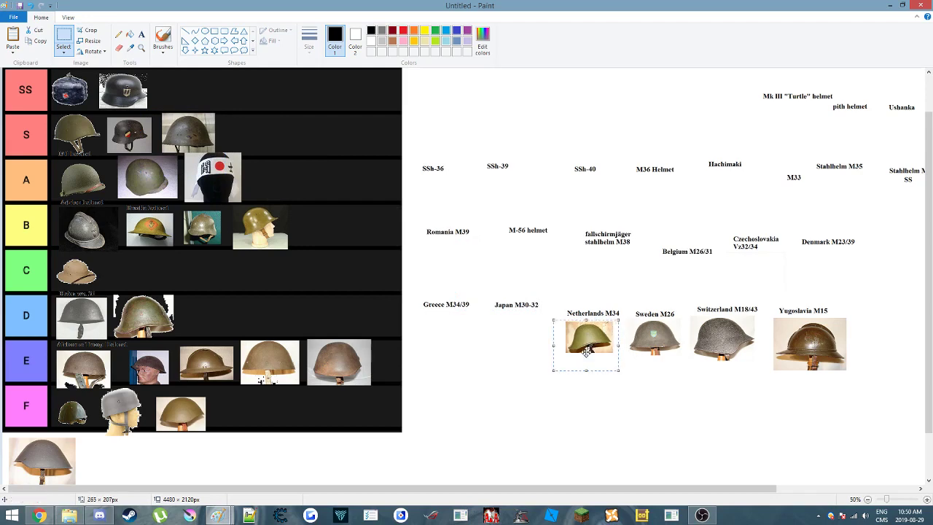
pyautogui.moveTo(586, 355); pyautogui.dragTo(201, 319)
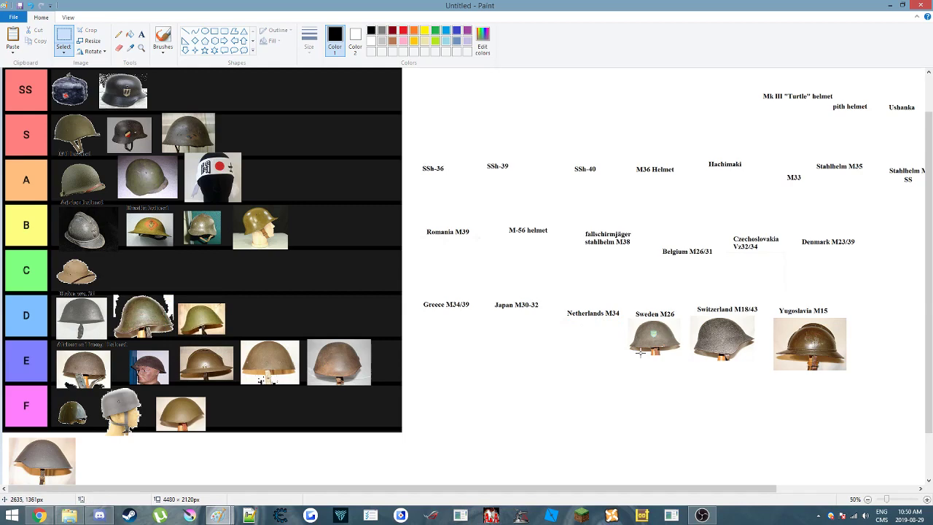
pyautogui.moveTo(618, 367); pyautogui.dragTo(543, 355)
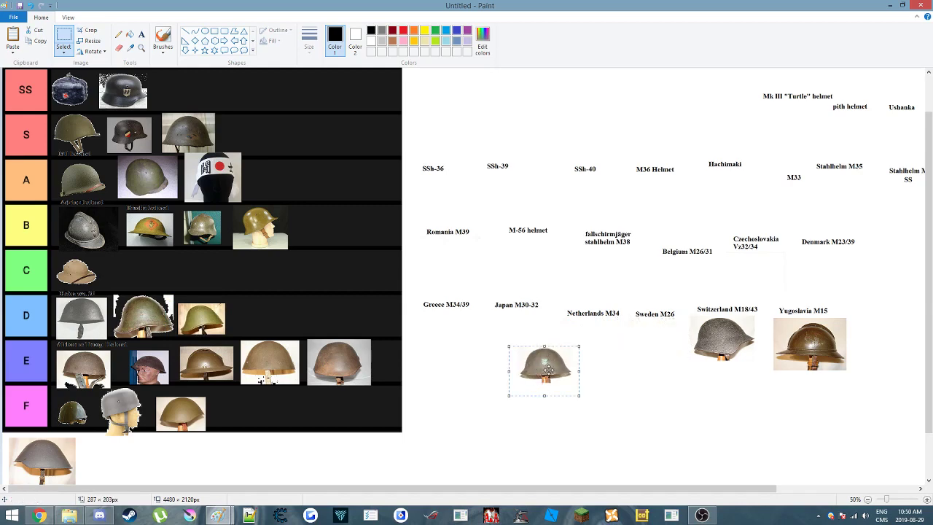
pyautogui.moveTo(563, 376); pyautogui.dragTo(149, 281)
pyautogui.click(548, 356)
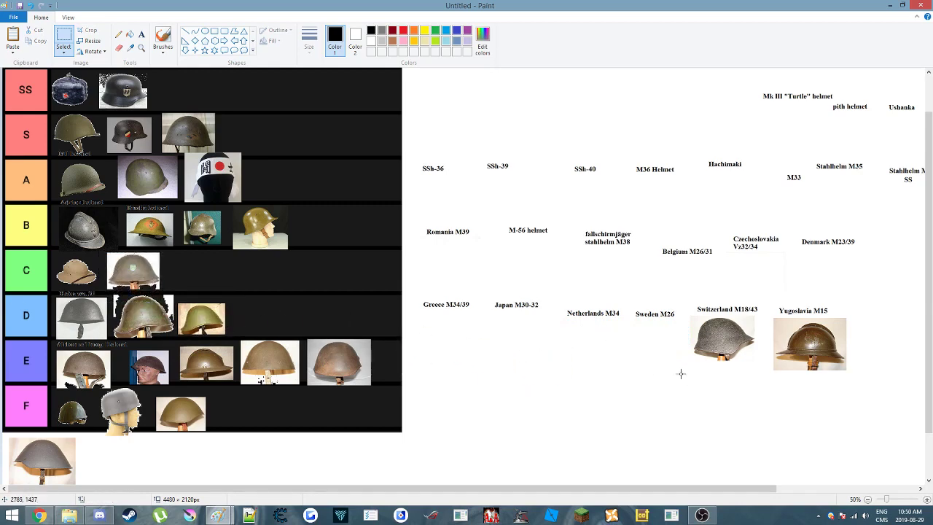
# Move the Switzerland M18/43 helmet picture, without its label, into tier row F after the Greece M34/39
pyautogui.moveTo(681, 381); pyautogui.dragTo(769, 314)
pyautogui.moveTo(722, 345); pyautogui.dragTo(245, 417)
pyautogui.click(665, 388)
# Move the Yugoslavia M15 helmet picture, without its label, into tier row D after the Netherlands M34
pyautogui.moveTo(867, 395); pyautogui.dragTo(770, 317)
pyautogui.moveTo(810, 350); pyautogui.dragTo(775, 372)
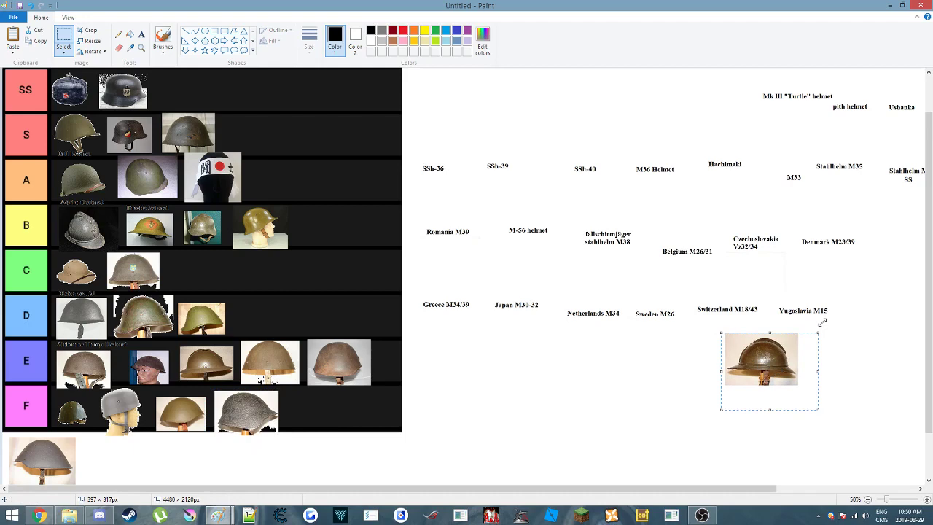
pyautogui.moveTo(792, 362); pyautogui.dragTo(578, 377)
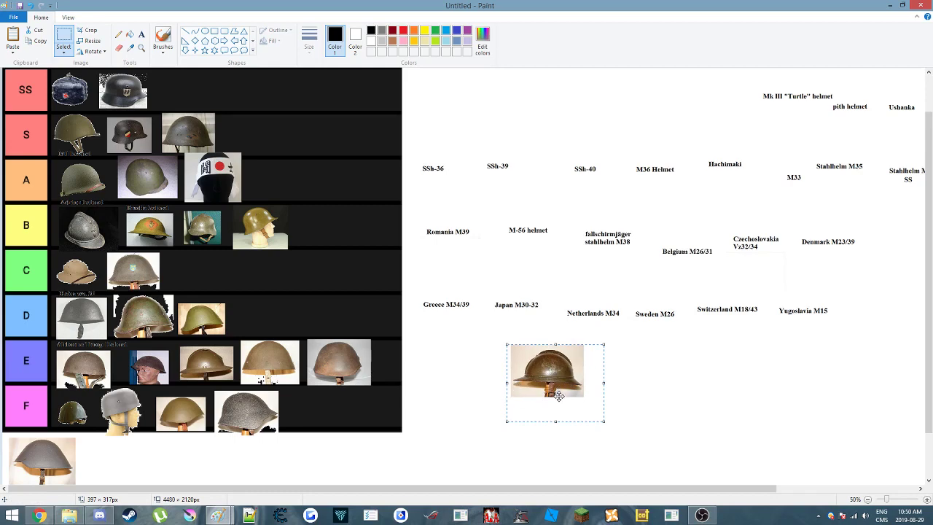
pyautogui.moveTo(562, 392); pyautogui.dragTo(280, 334)
pyautogui.click(615, 371)
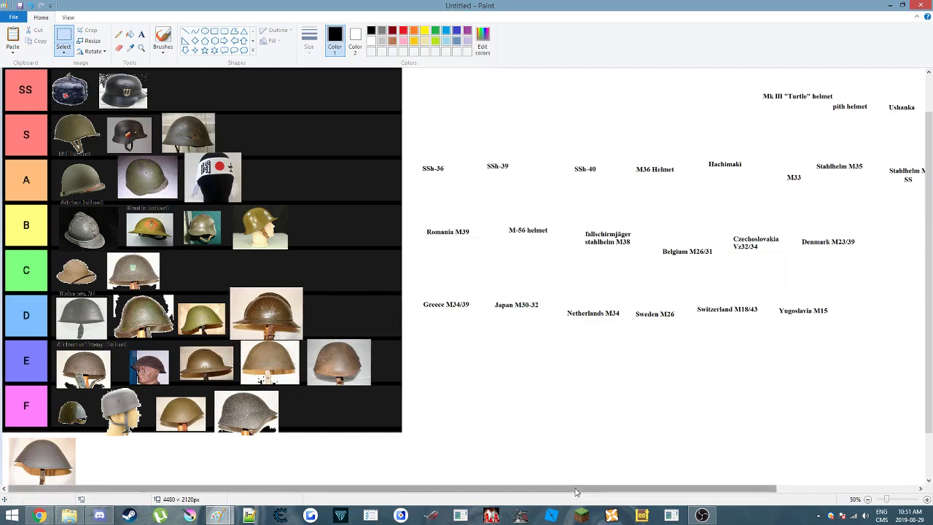
# Move the M1895 Prussian Pickelhaube picture, without its label, into the God tier row
pyautogui.moveTo(630, 488); pyautogui.dragTo(726, 488)
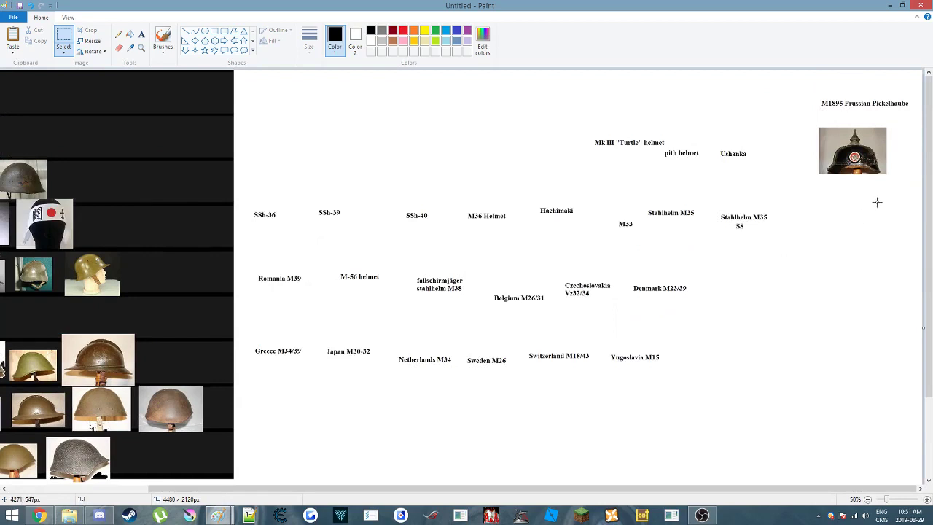
pyautogui.moveTo(899, 192); pyautogui.dragTo(347, 100)
pyautogui.moveTo(611, 493); pyautogui.dragTo(469, 488)
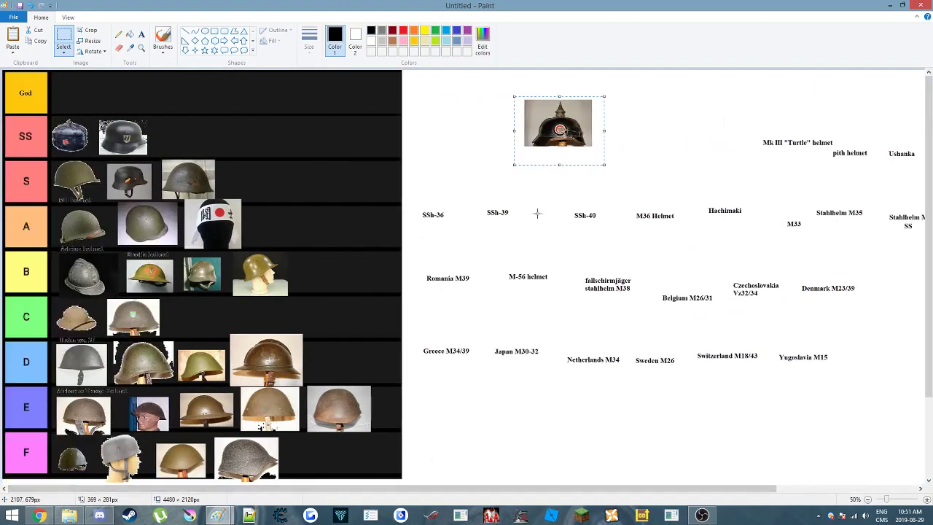
pyautogui.moveTo(559, 130); pyautogui.dragTo(92, 93)
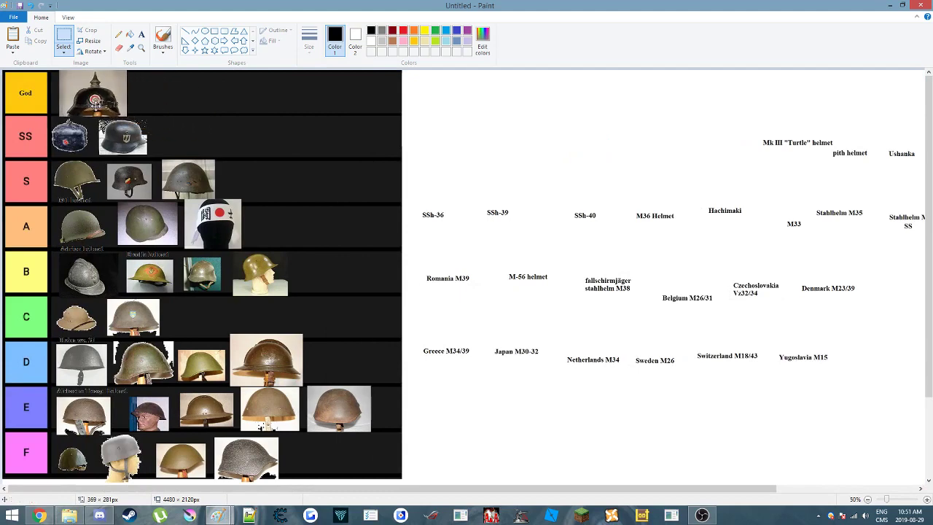
pyautogui.click(704, 416)
pyautogui.click(701, 448)
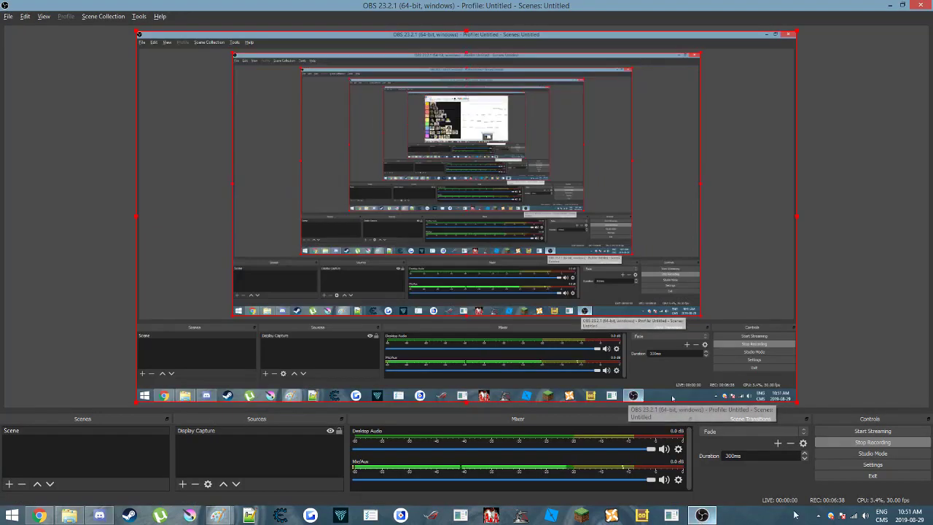